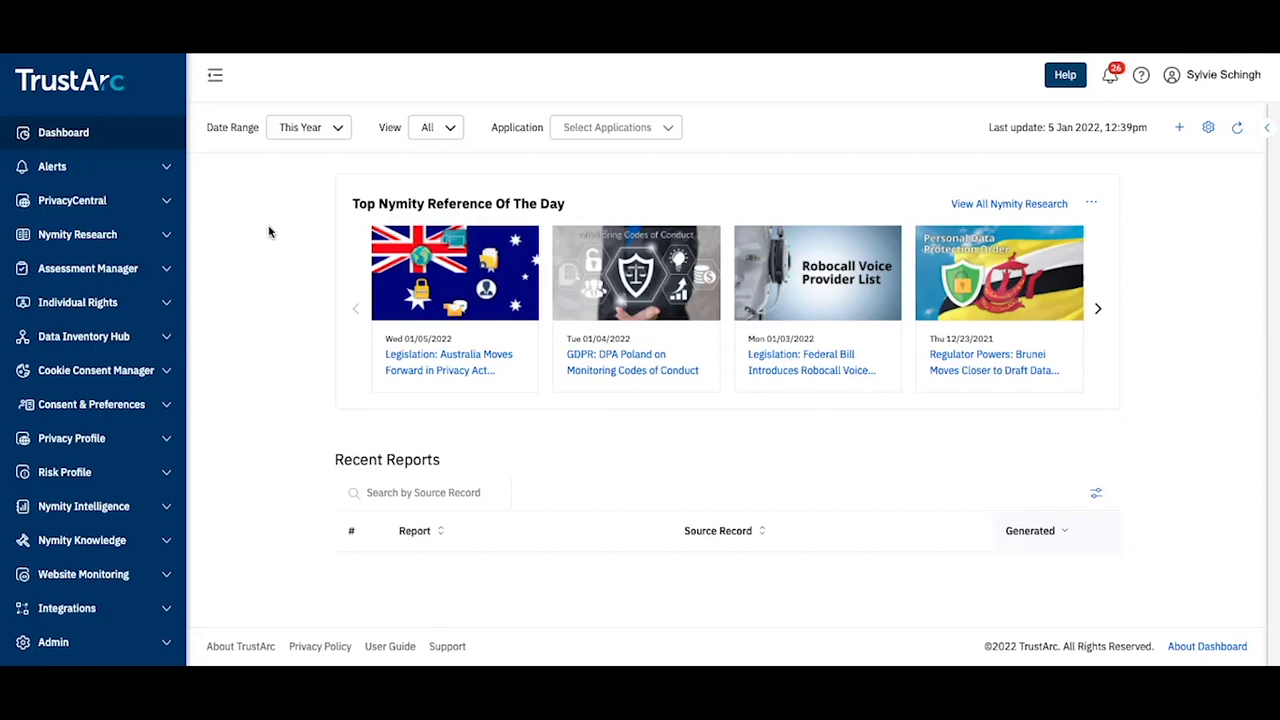
Step: Expand Assessment Manager in the sidebar and open the All Assessments list
click(140, 270)
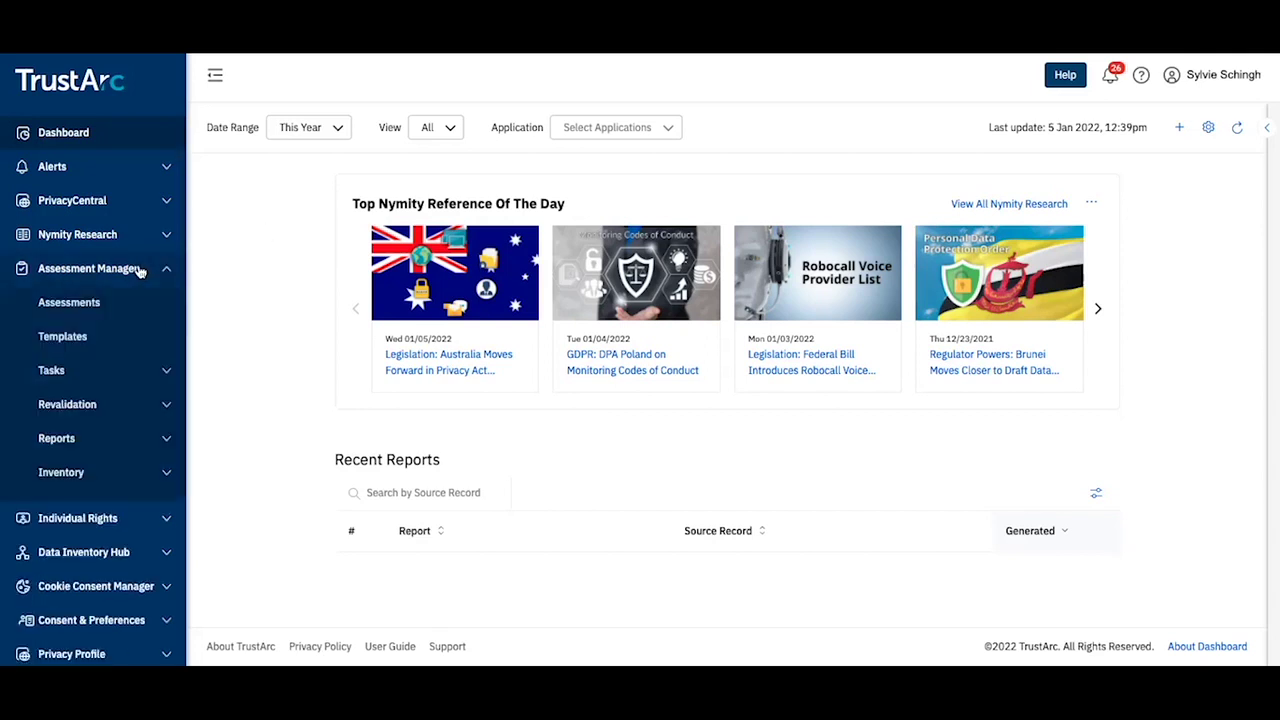
click(100, 303)
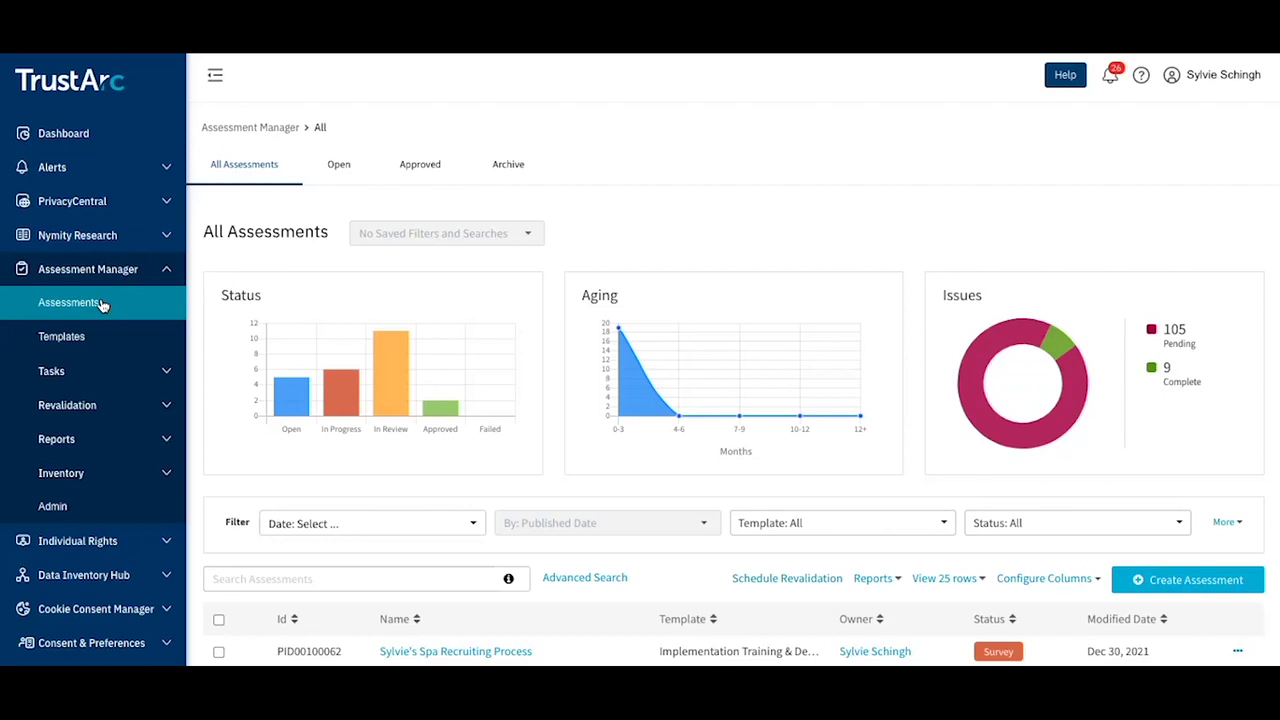
scroll(655, 517, down, 1)
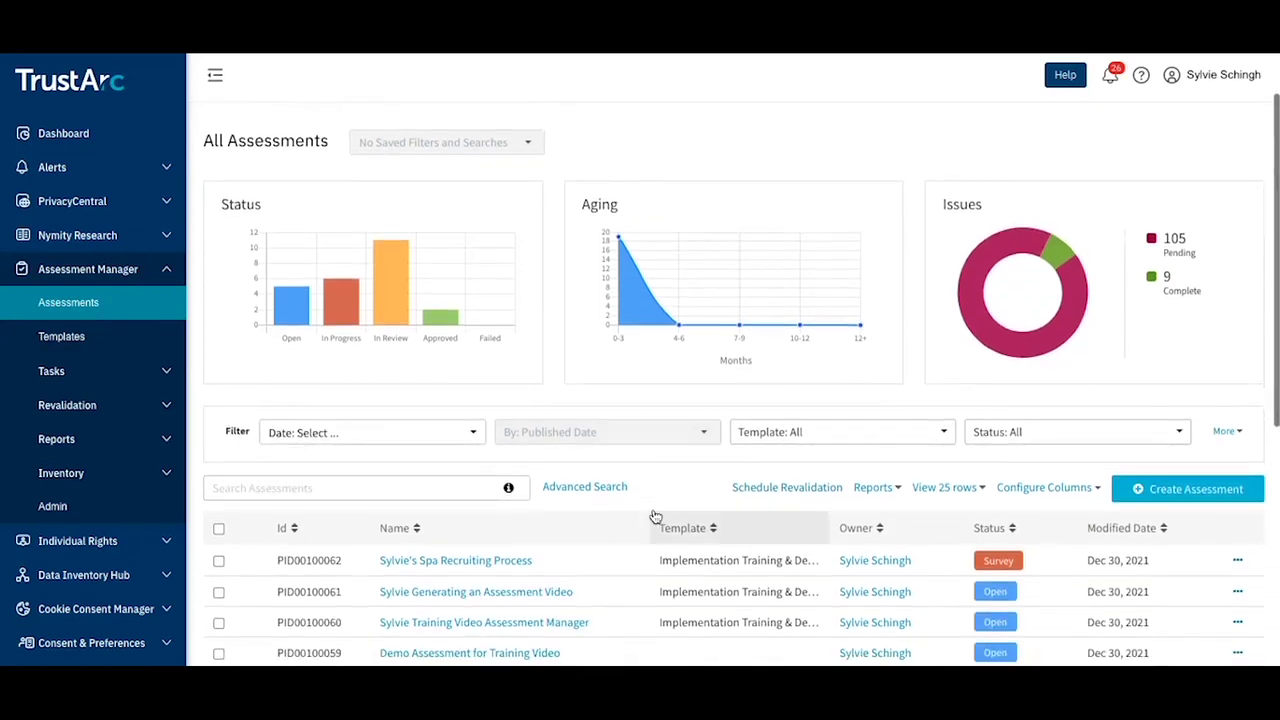
Step: Start a new assessment to bring up the form prefilled with the current user
click(1178, 495)
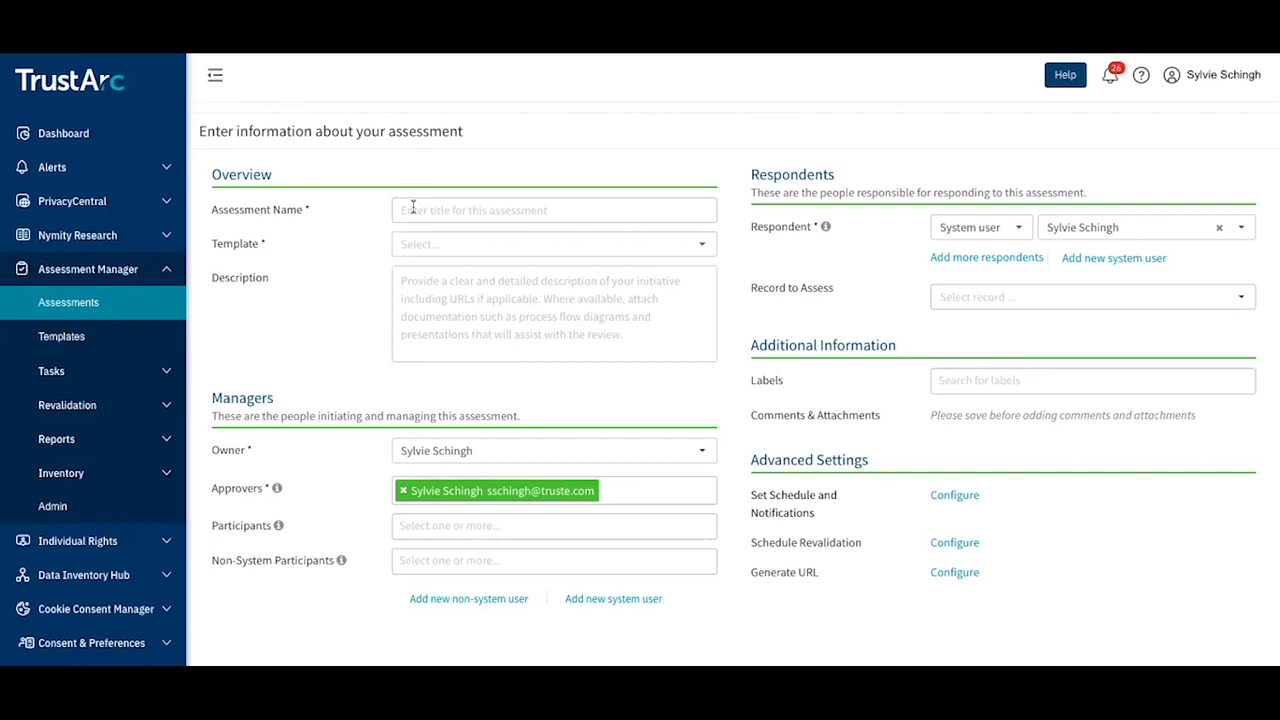
Step: Enter 'HR Onboarding Process' as the assessment name
click(412, 206)
text(HR)
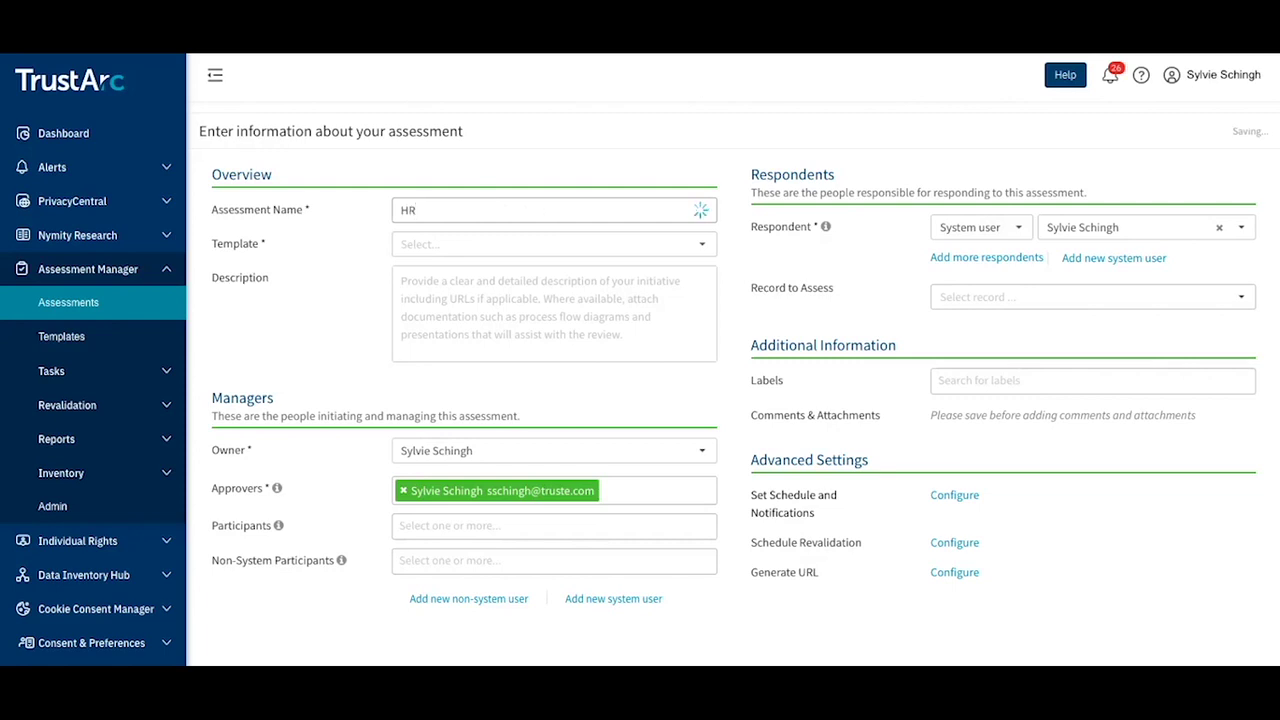
text( Onboarding Process)
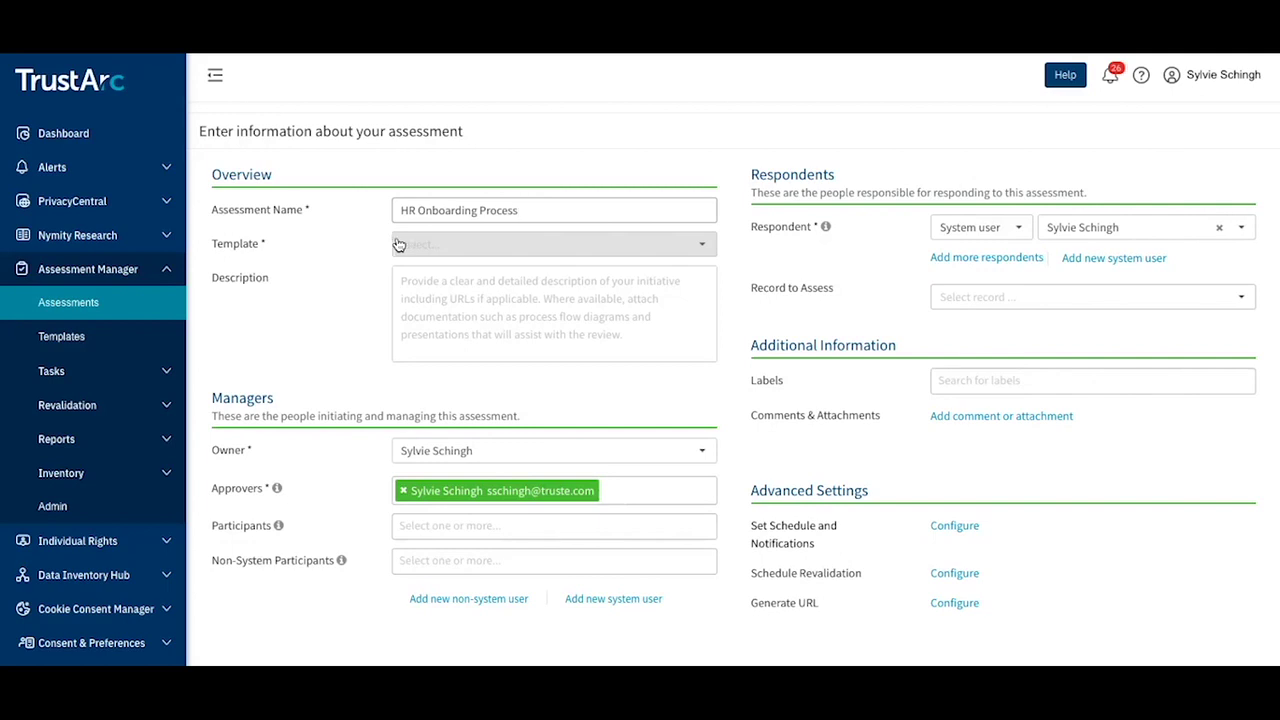
Step: Select the Implementation Training & Demo Threshold Template as the assessment template
click(407, 243)
text(demo)
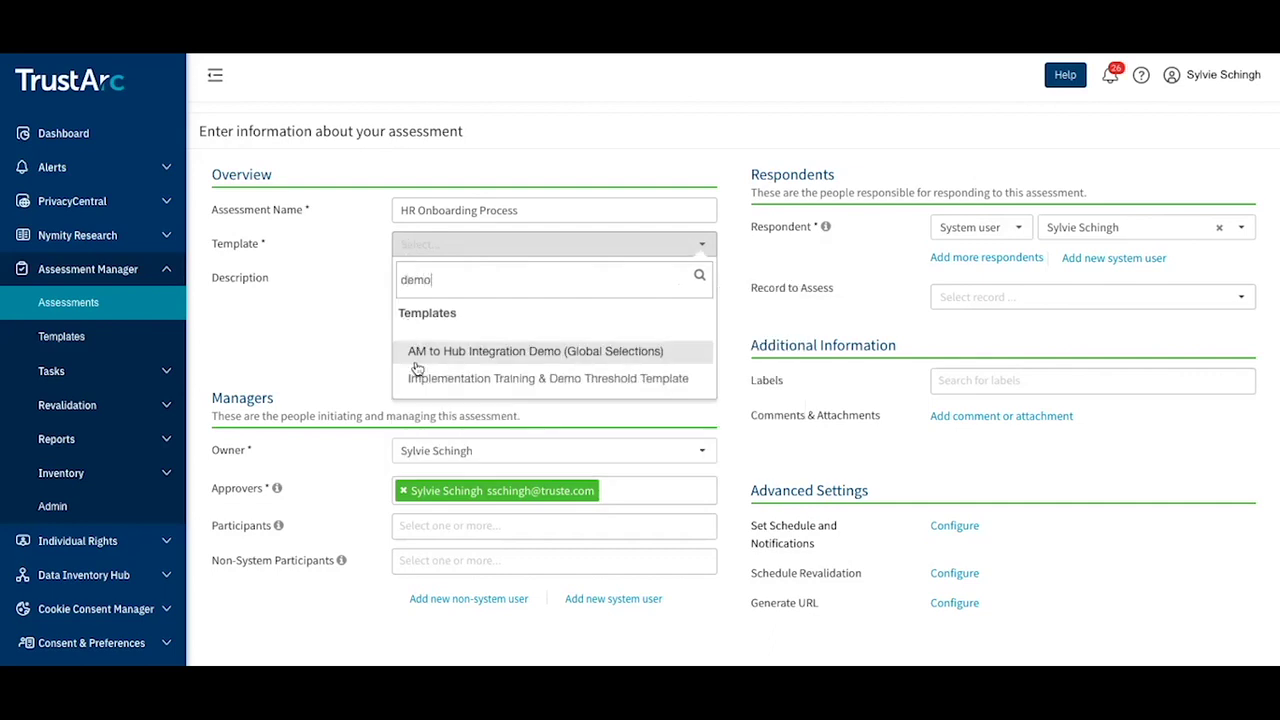
click(422, 385)
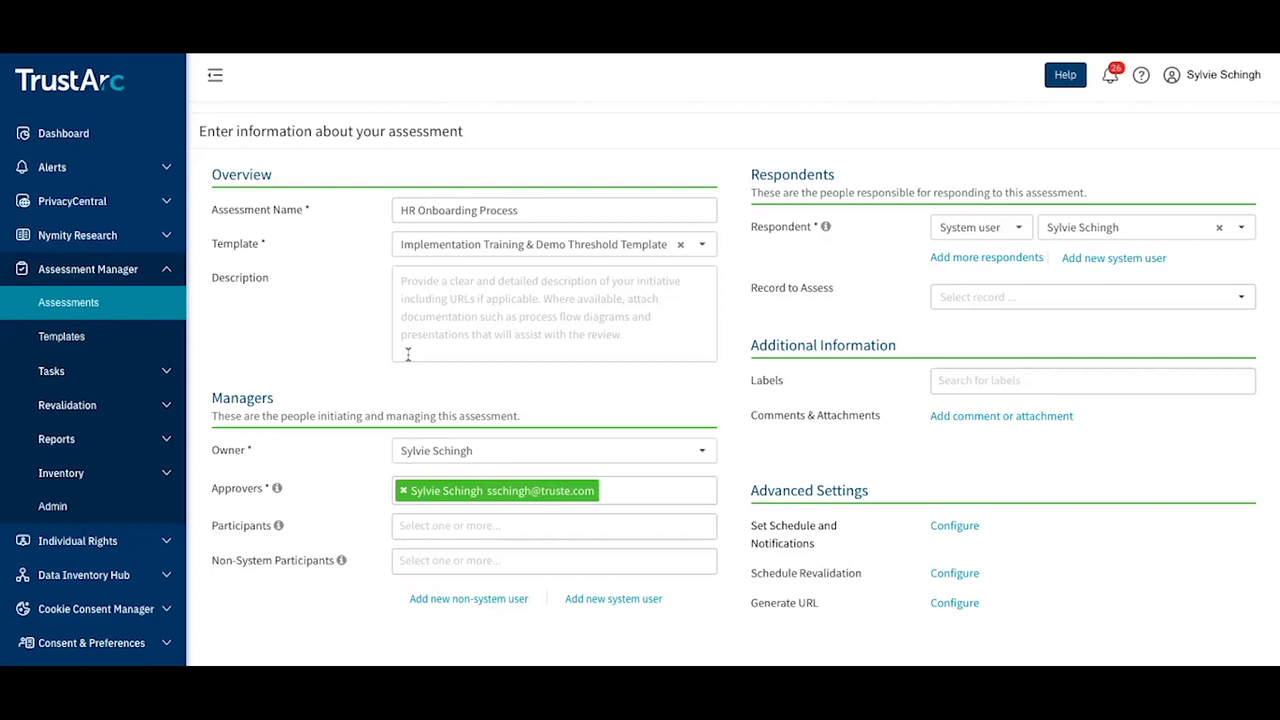
scroll(406, 372, down, 2)
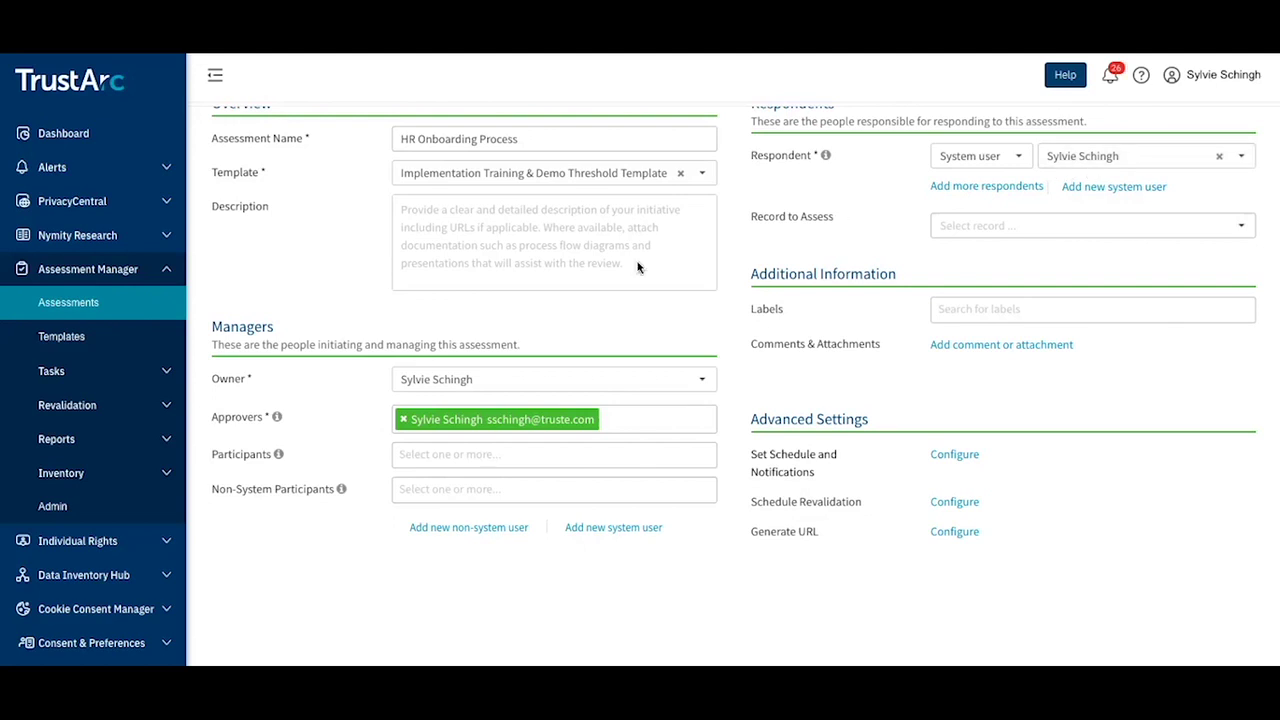
click(508, 379)
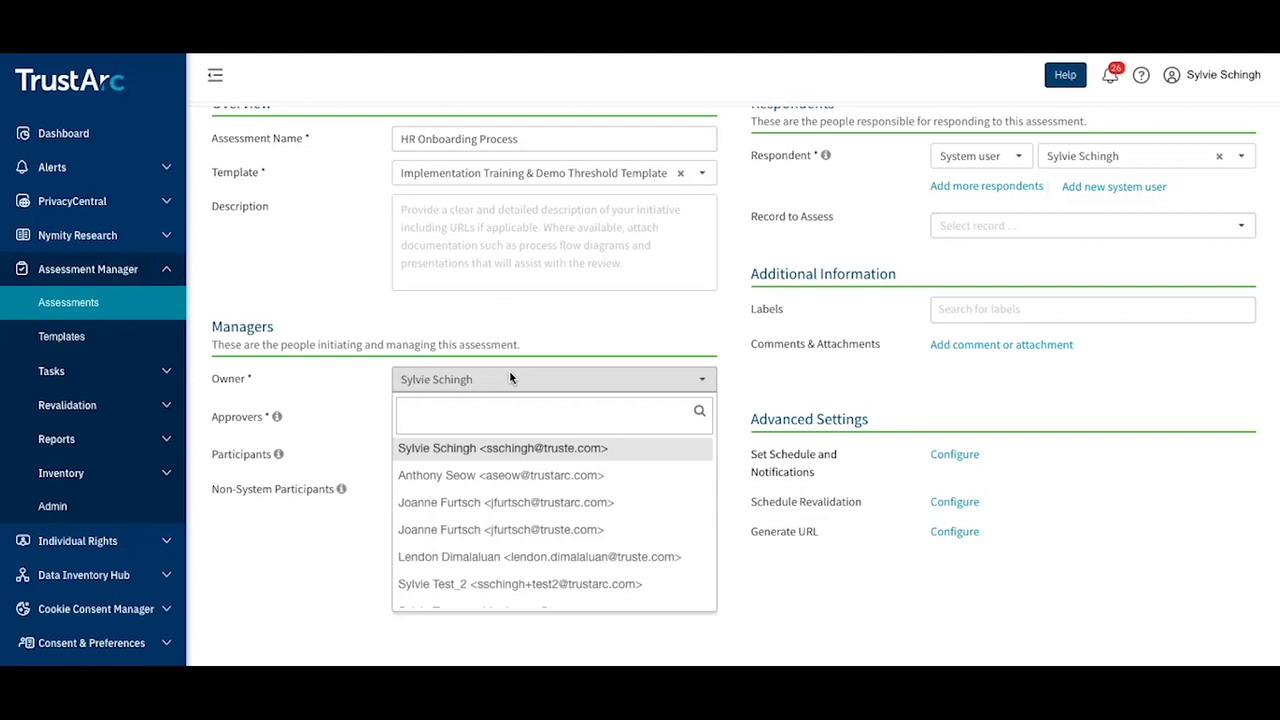
click(414, 361)
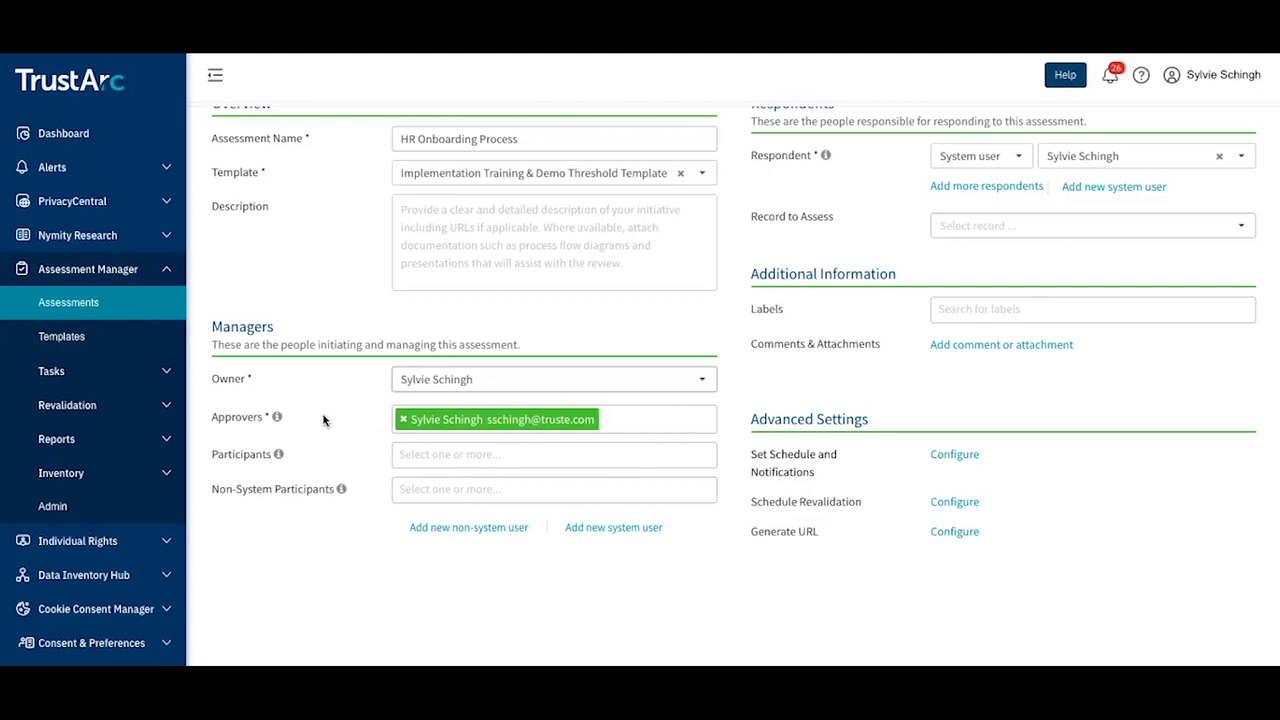
Step: Add another user as a second approver alongside the current user
click(620, 425)
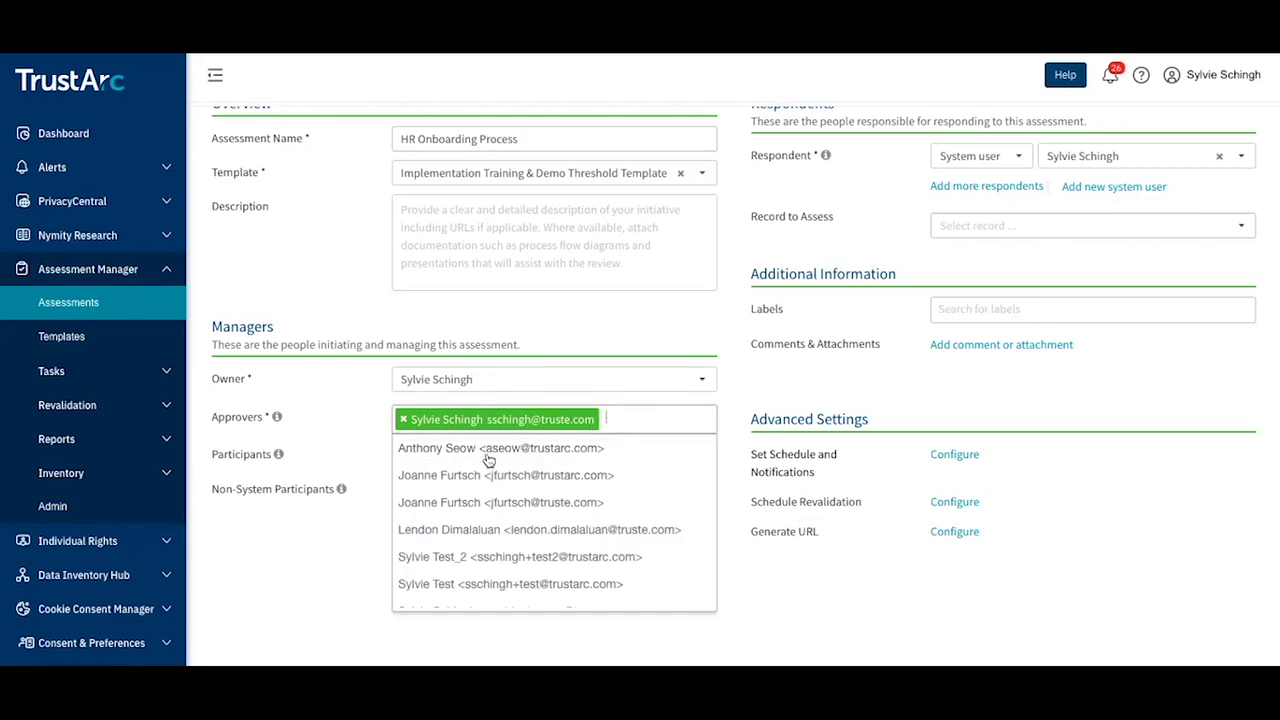
click(488, 460)
click(363, 432)
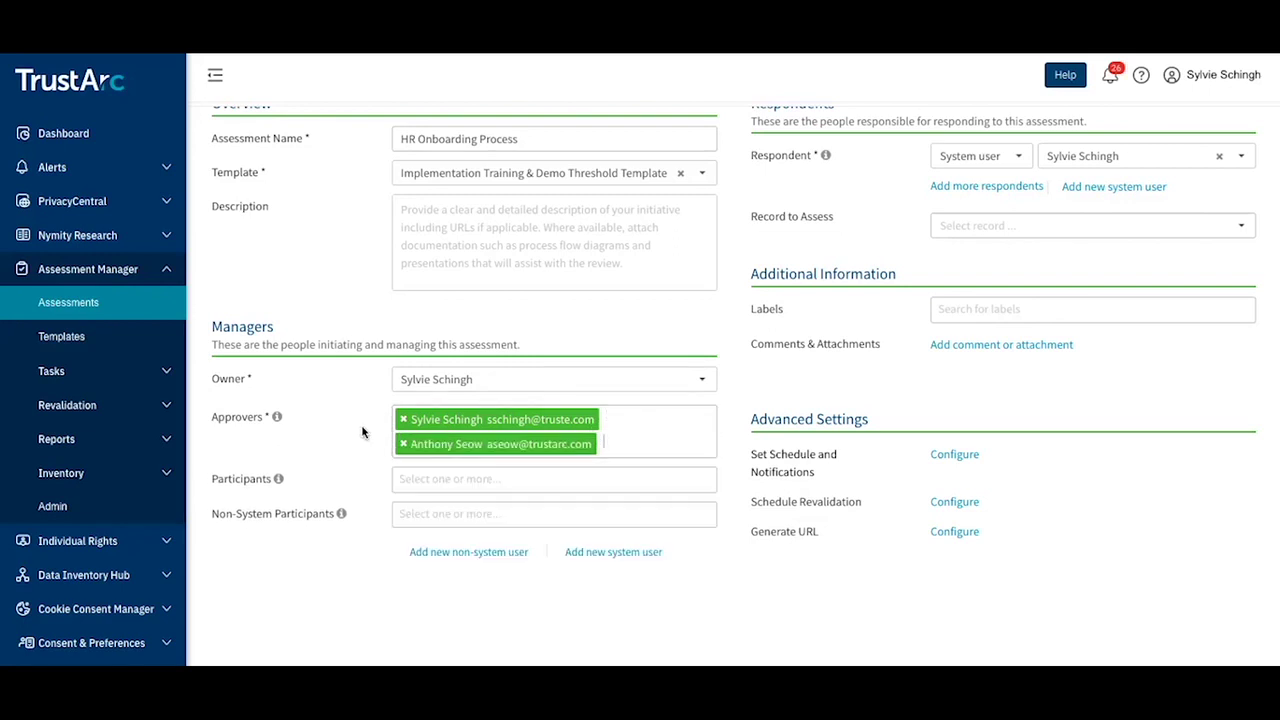
mouse_move(277, 485)
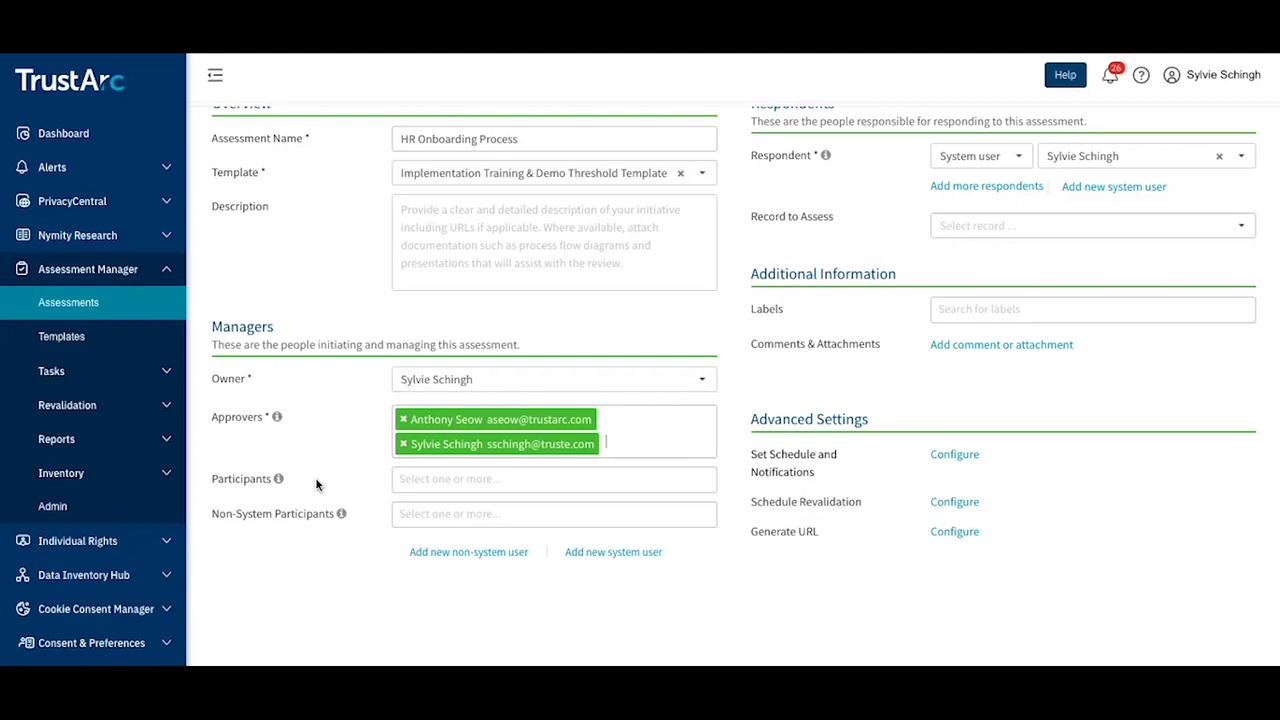
mouse_move(341, 514)
Step: Keep Respondent type as System user, with the owner as the respondent
scroll(333, 571, up, 1)
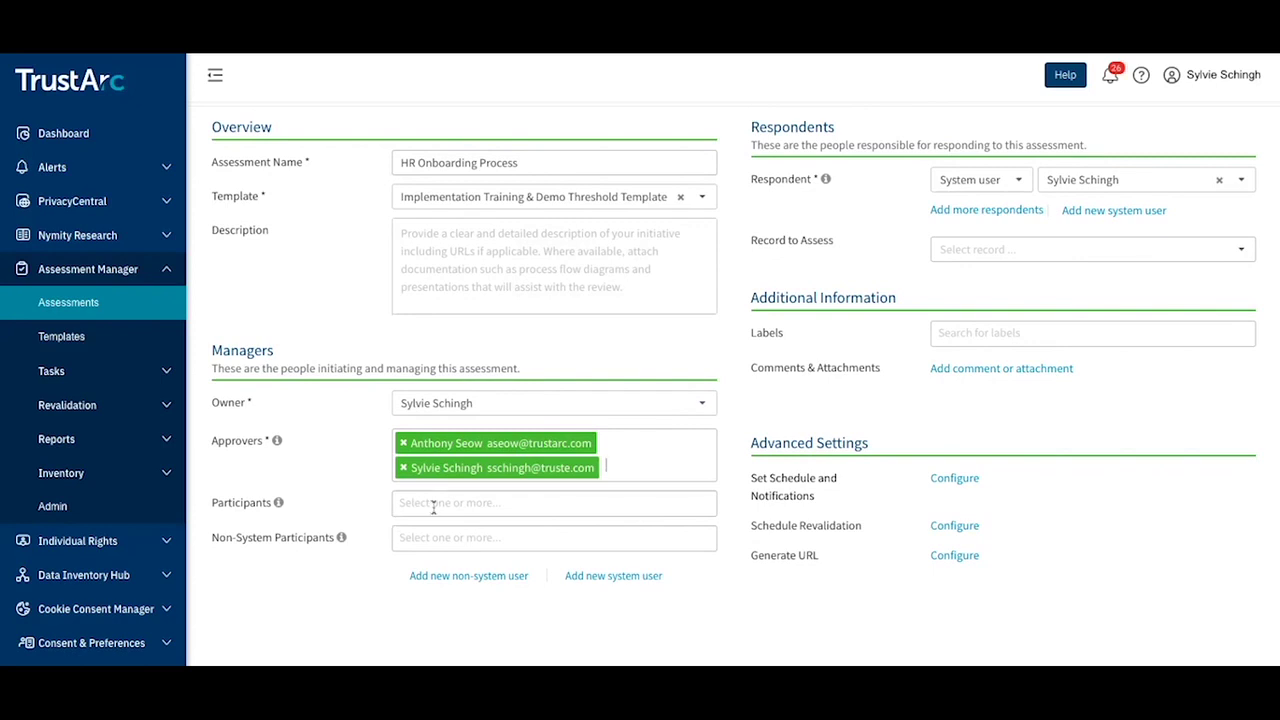
click(1093, 187)
mouse_move(825, 180)
click(1014, 180)
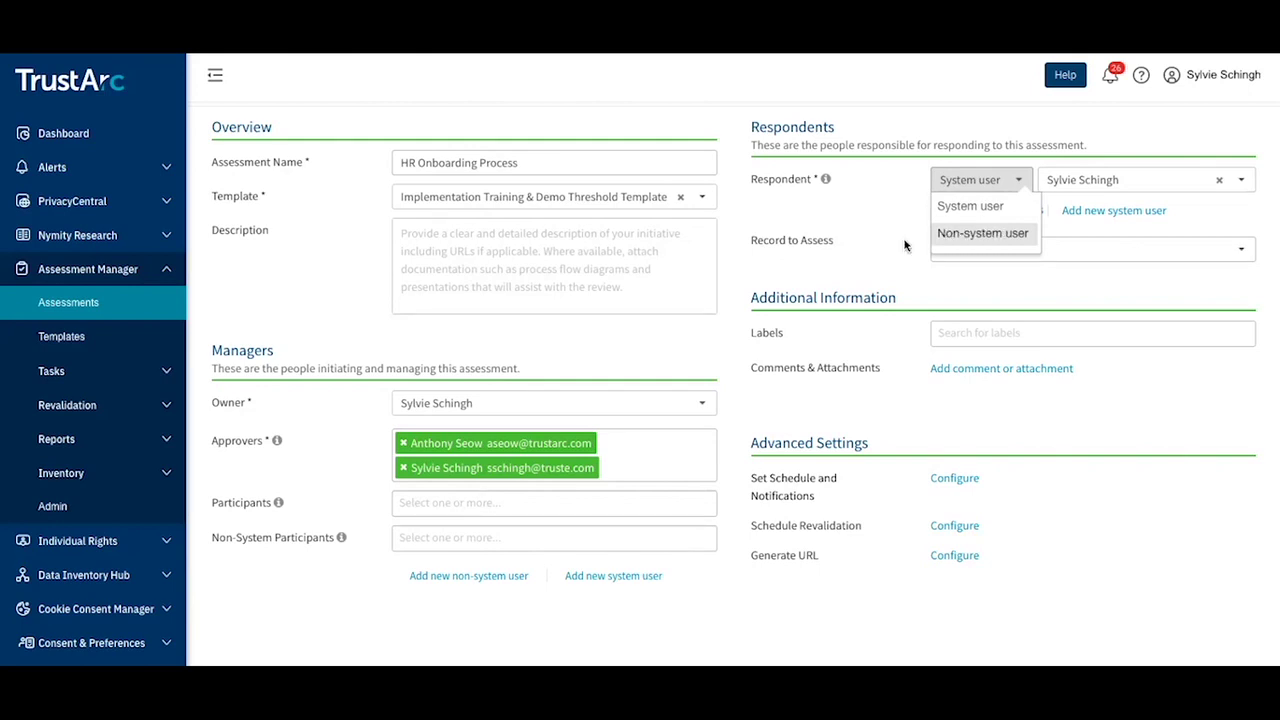
click(875, 264)
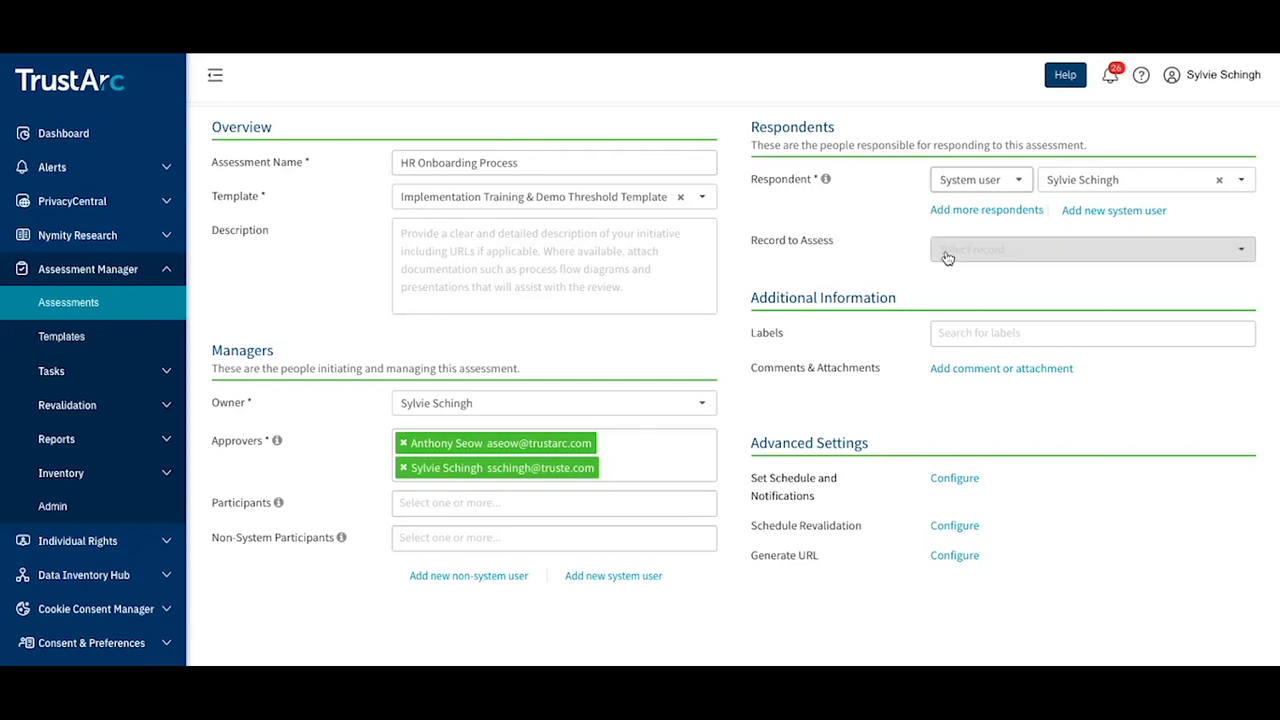
click(945, 258)
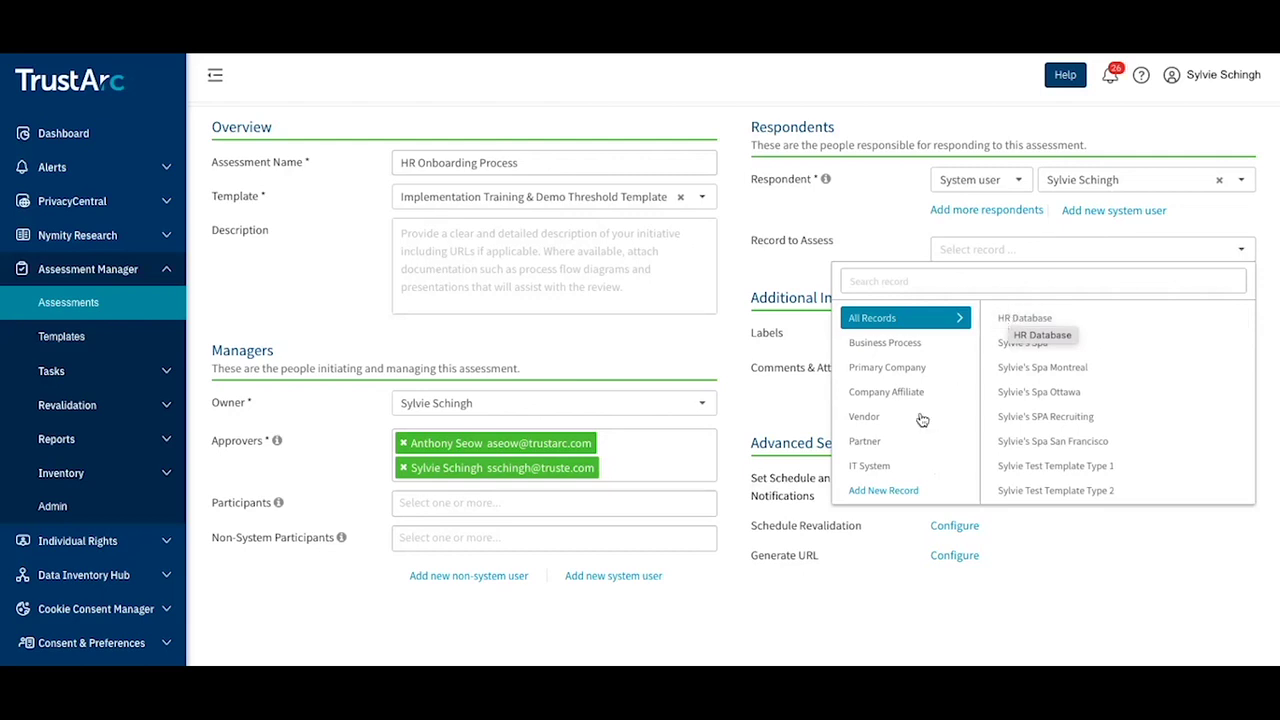
mouse_move(903, 490)
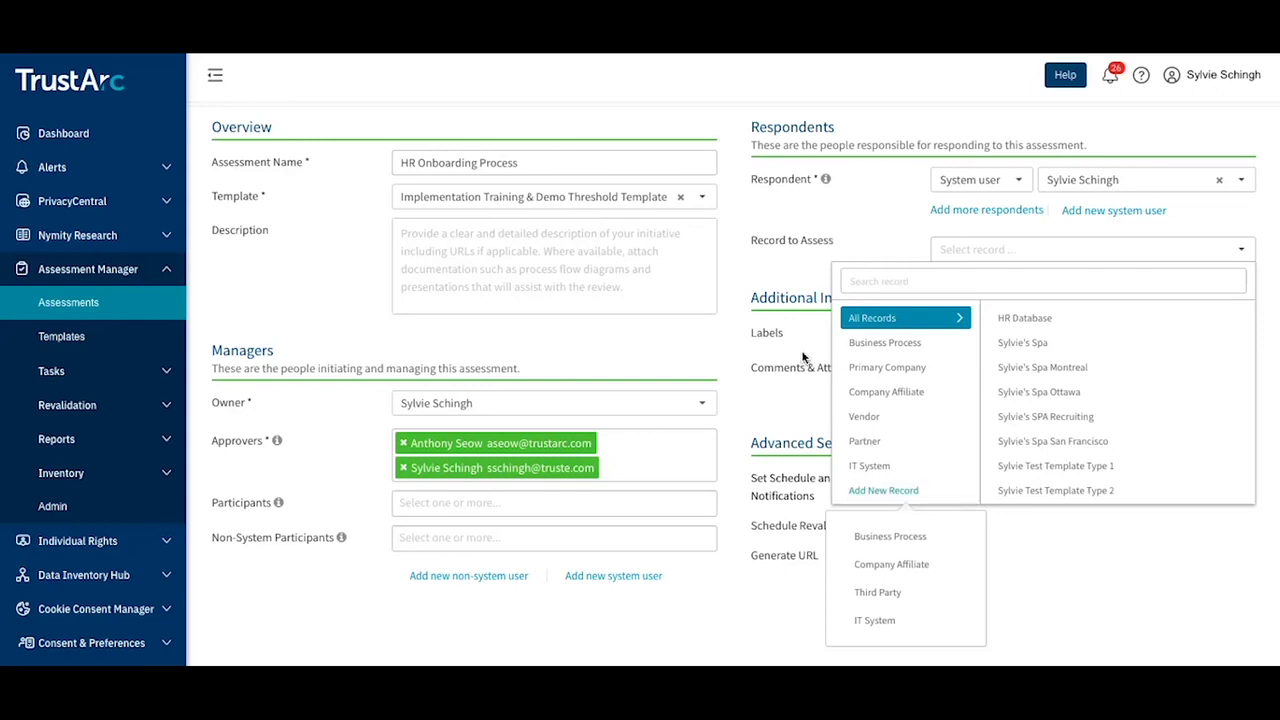
click(762, 256)
scroll(798, 352, down, 1)
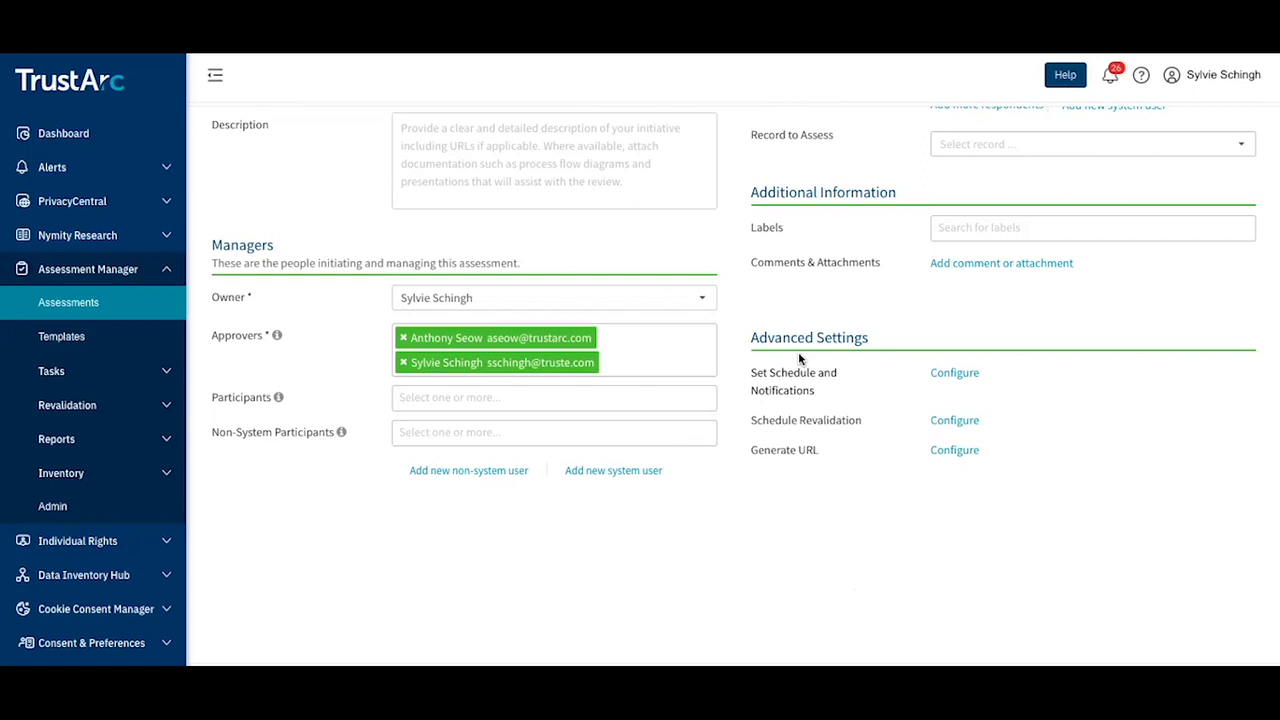
scroll(798, 352, down, 1)
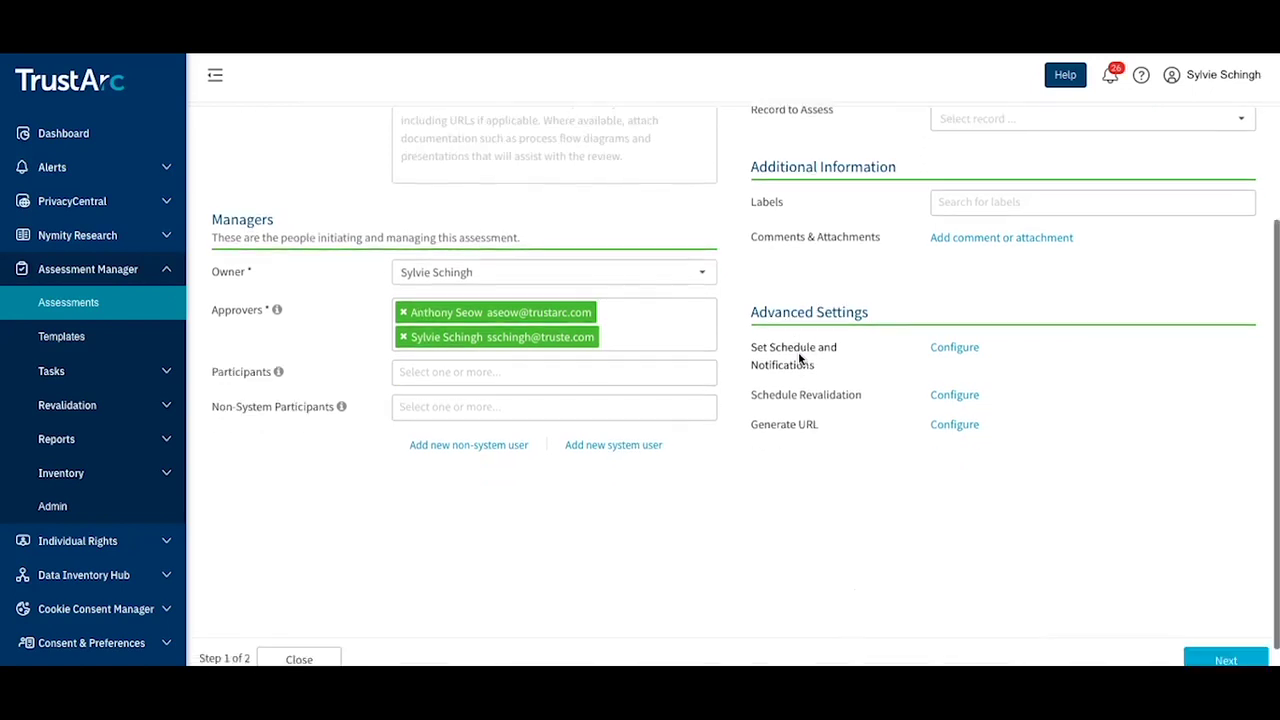
Step: Advance to Step 2 of 2 and scroll through the review page
click(1226, 646)
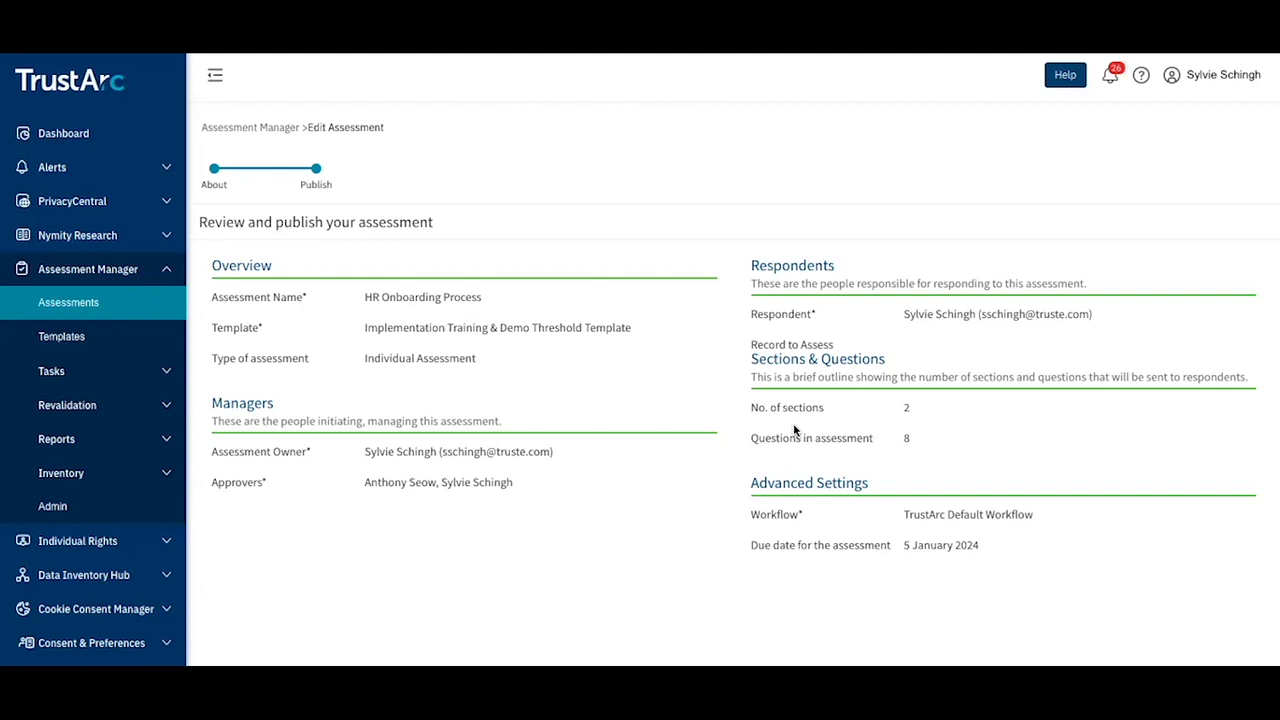
scroll(795, 430, down, 3)
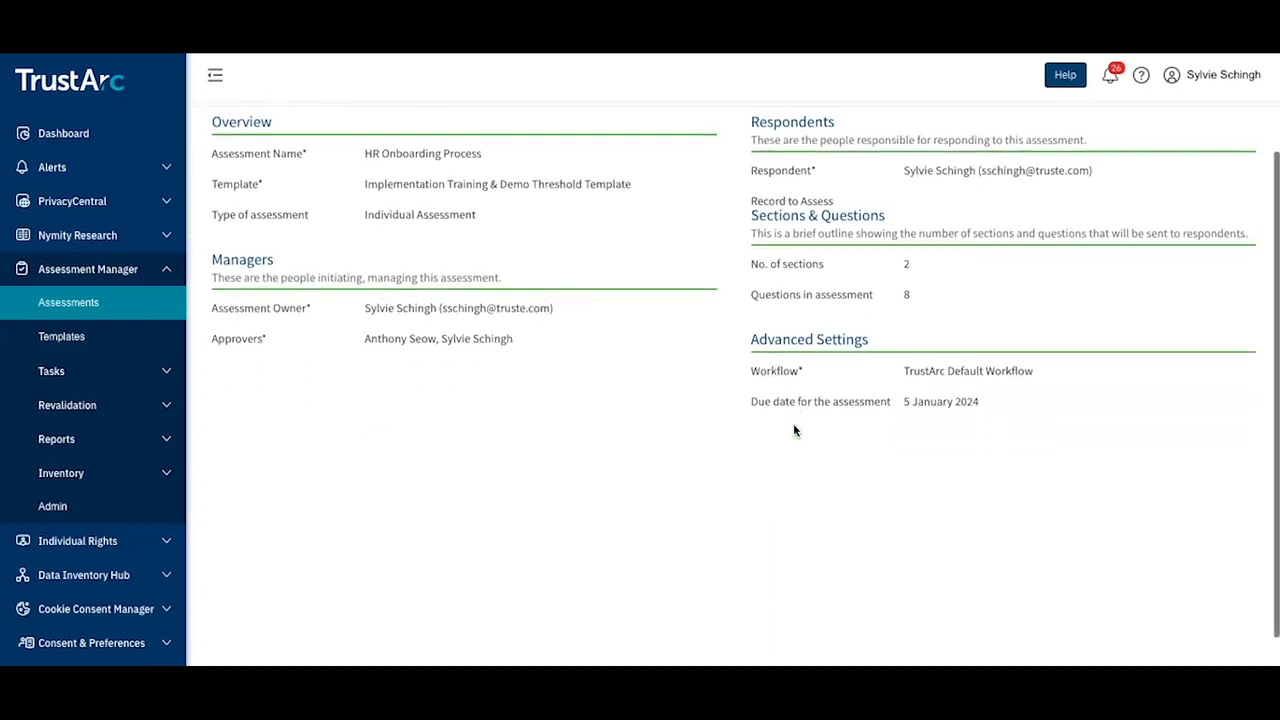
scroll(795, 430, down, 1)
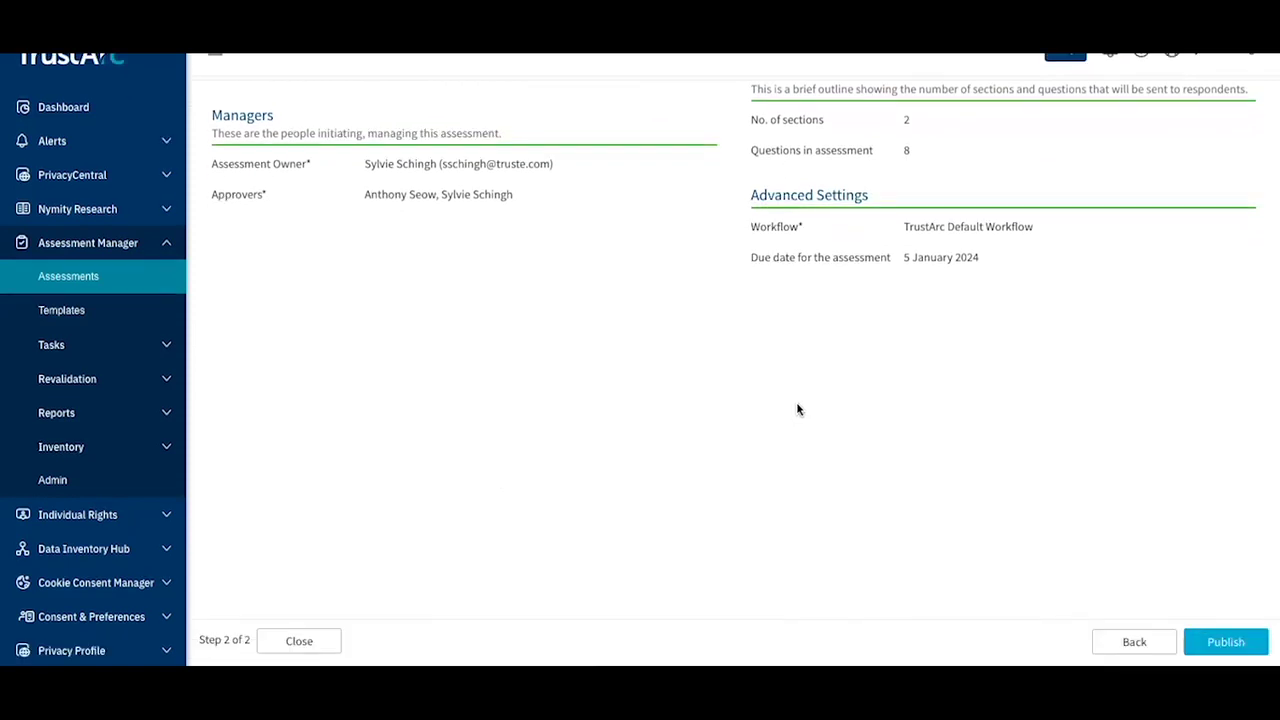
Step: Go back, remove the first approver tag, and return to the Step 2 review
click(1133, 642)
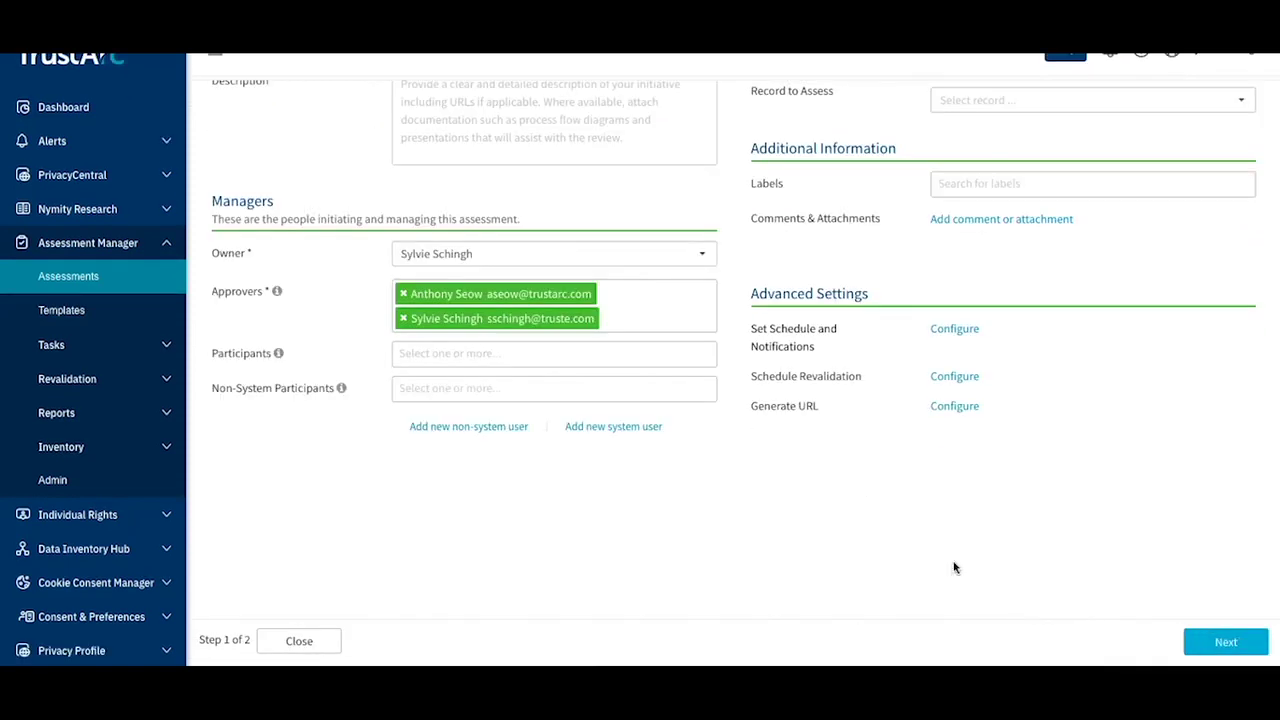
click(403, 295)
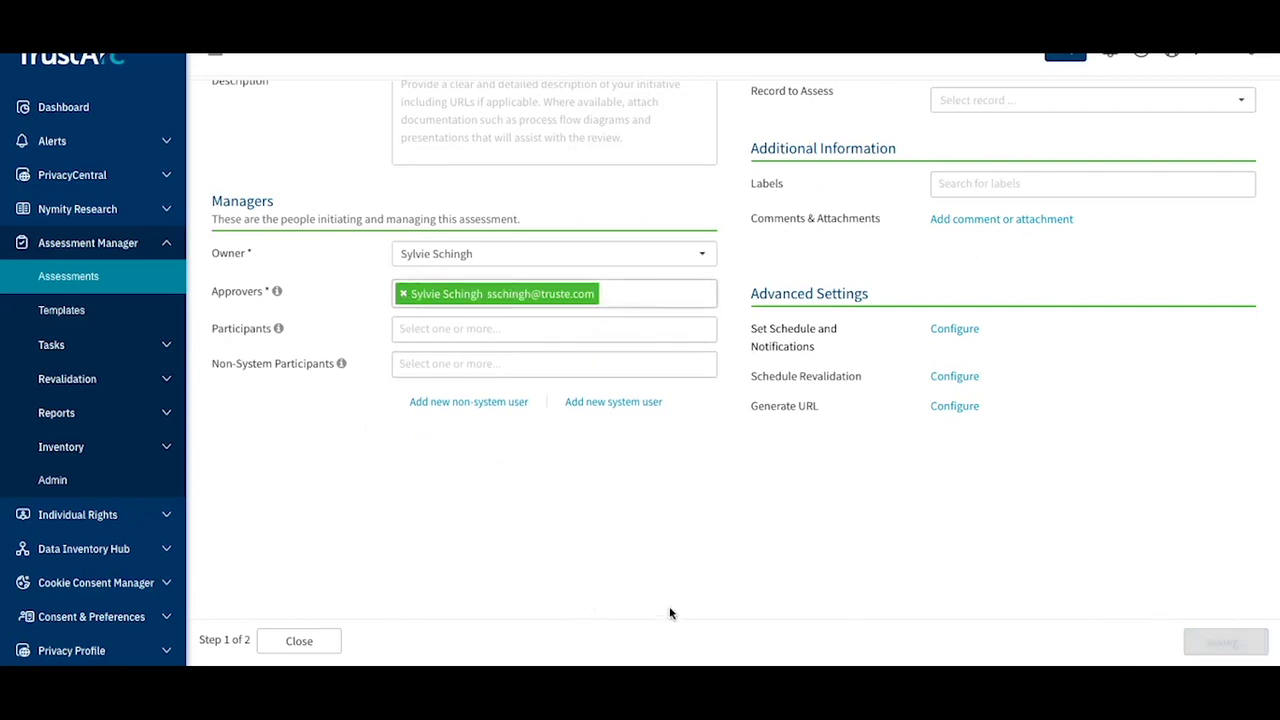
click(1204, 643)
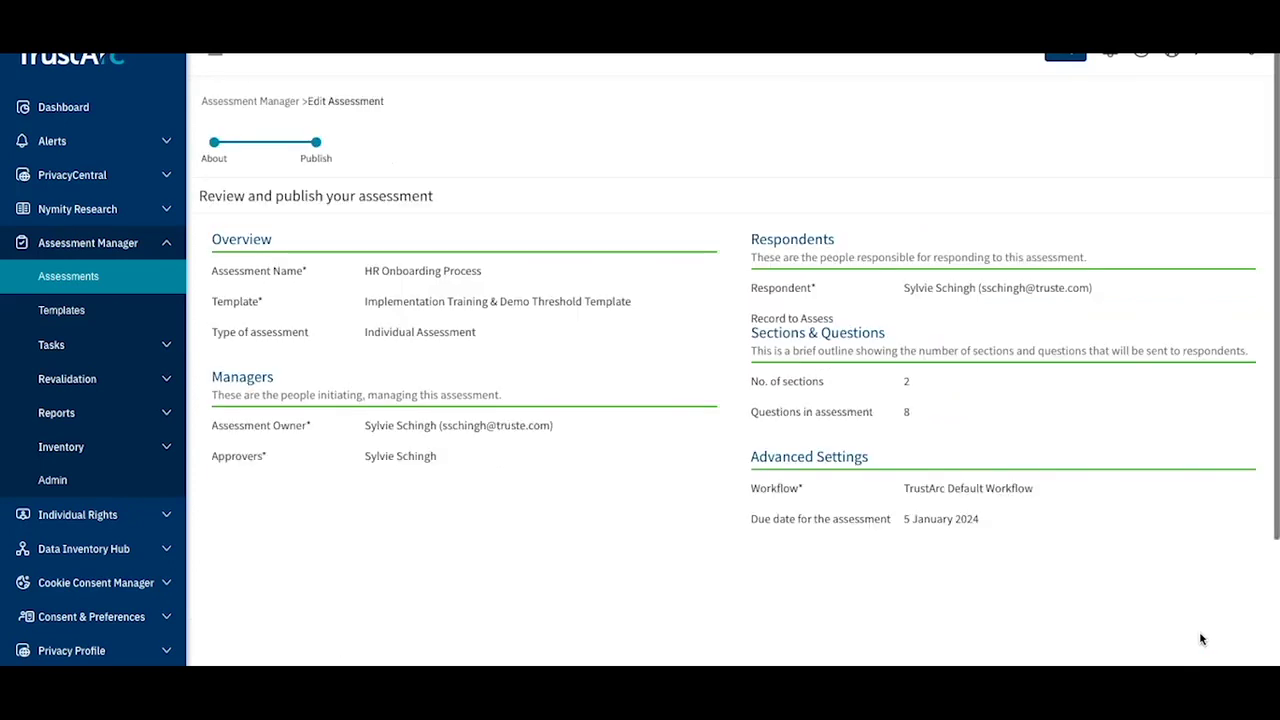
scroll(924, 565, down, 2)
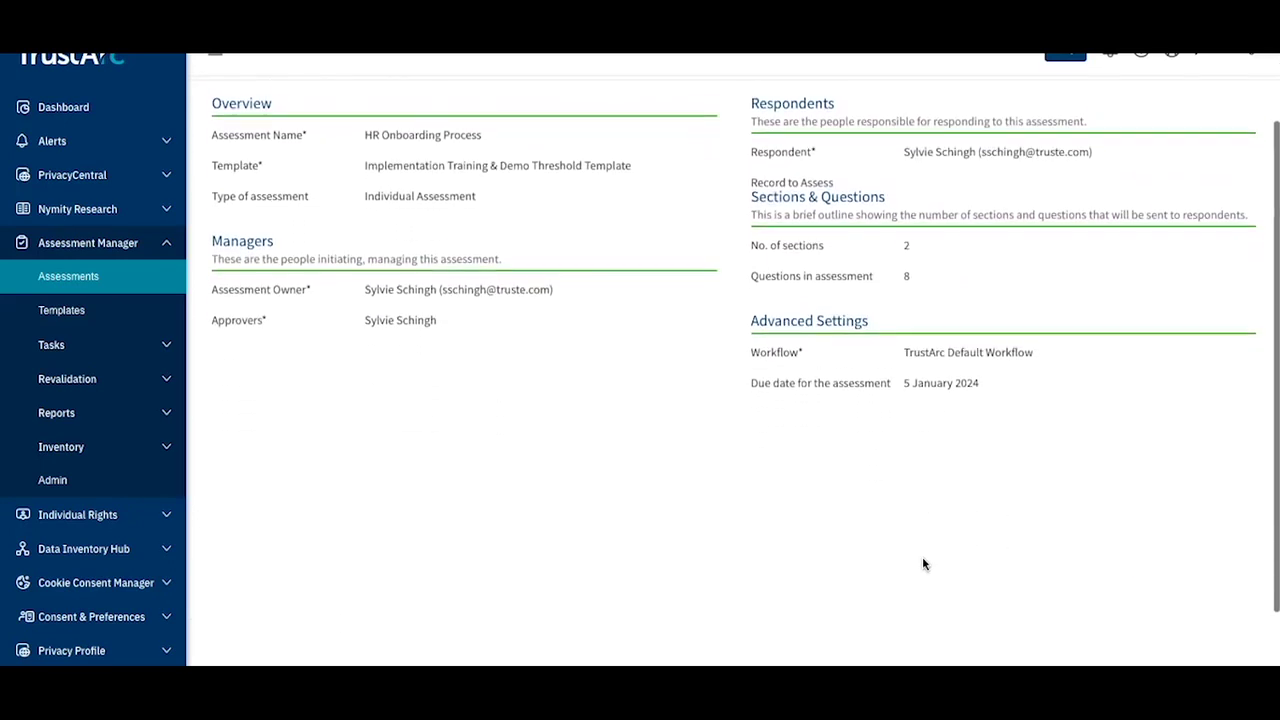
scroll(924, 565, down, 1)
scroll(924, 565, down, 2)
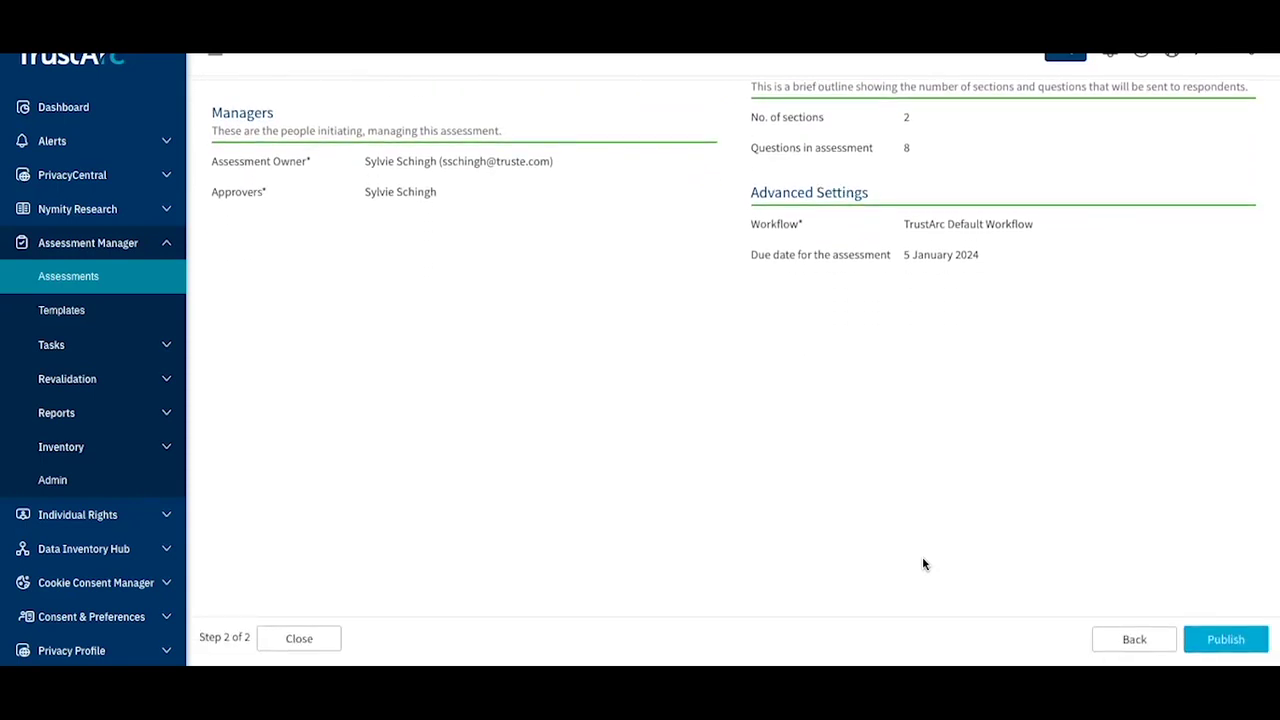
click(1217, 648)
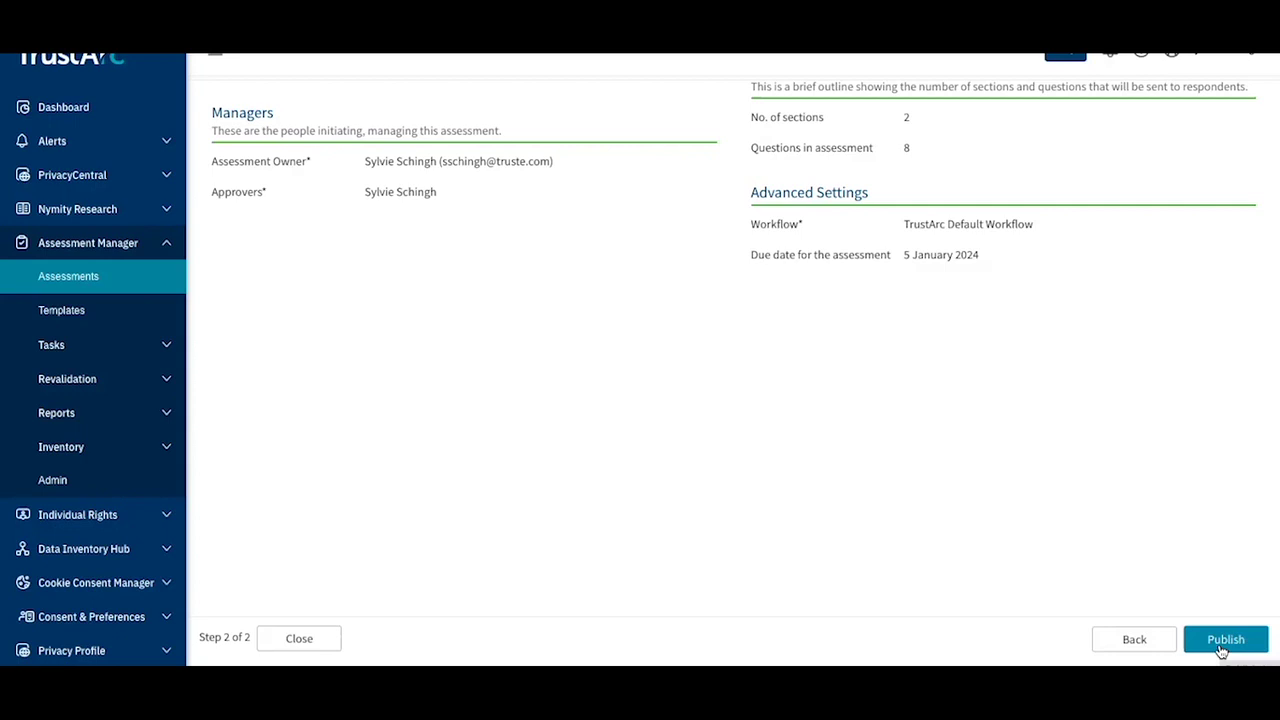
Step: Bring up the Publish options: Publish and Start Survey, Publish Now, Save Draft
click(1221, 648)
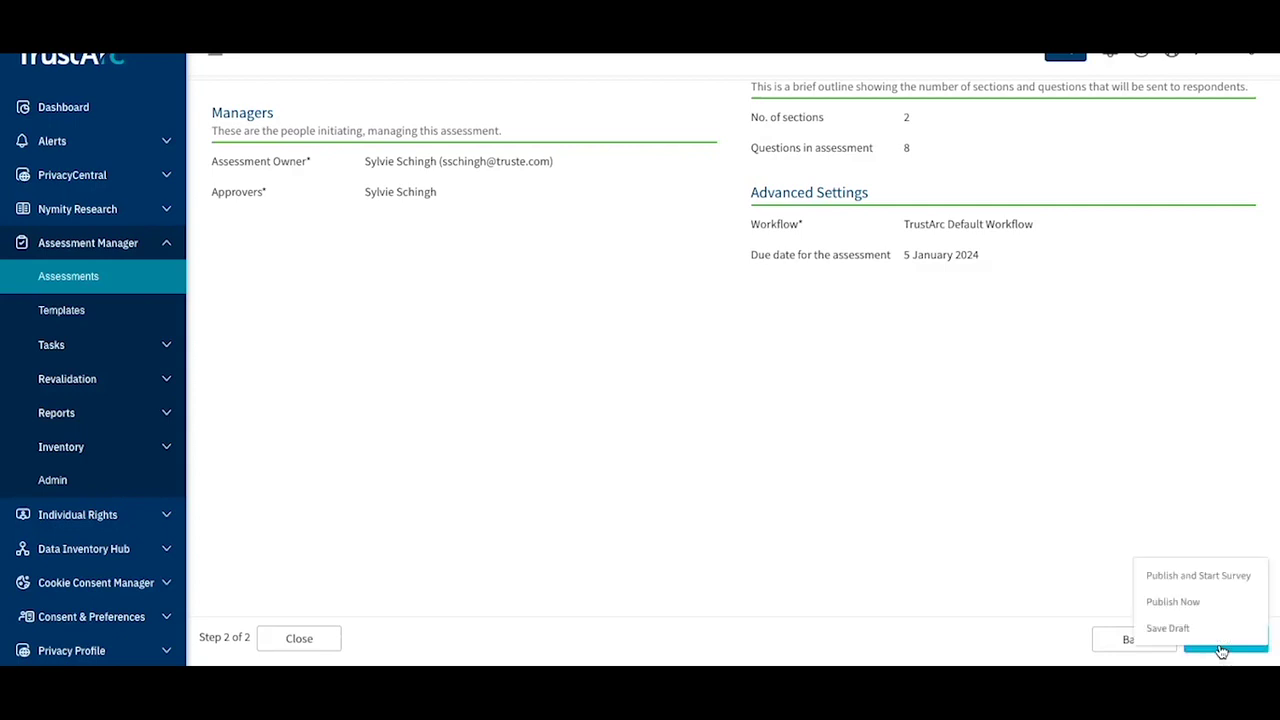